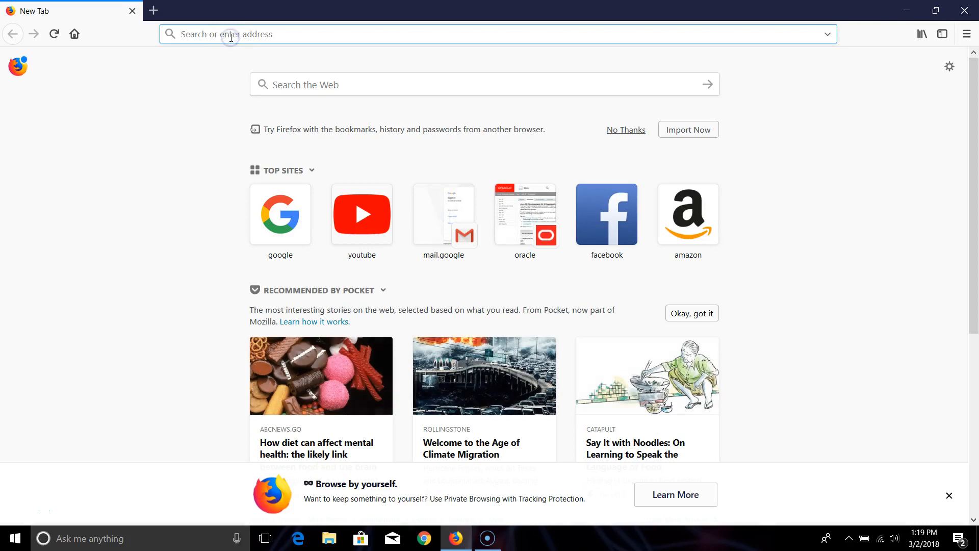
Search the web for "android studio" and open the official Android Studio download page on developer.android.com
{"action": "type", "text": "androi"}
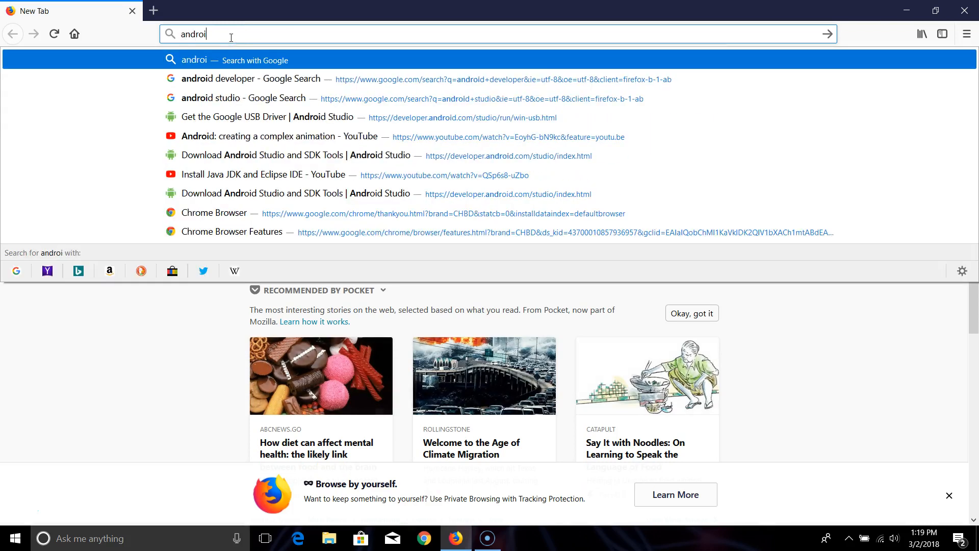
{"action": "type", "text": "d studio"}
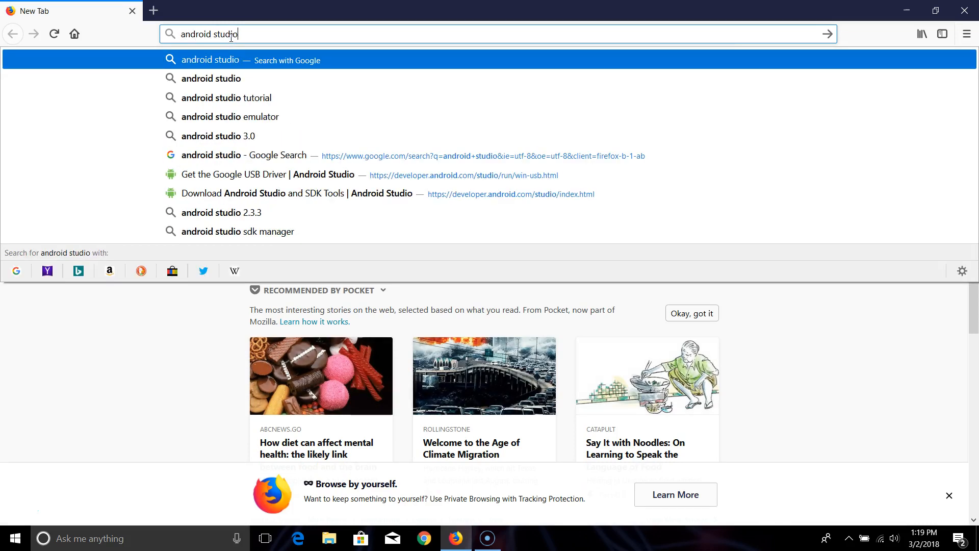
{"action": "key", "text": "Return"}
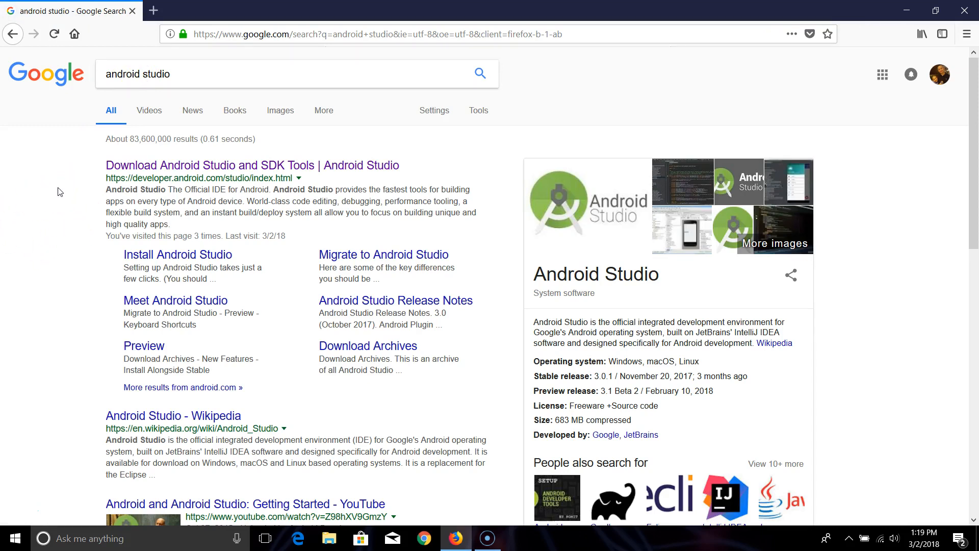
{"action": "left_click", "coordinate": [147, 168]}
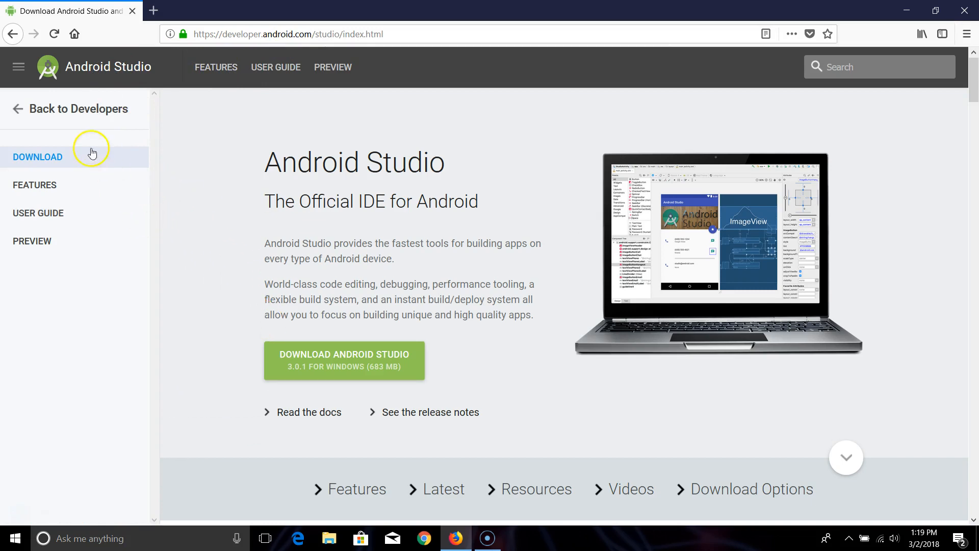
Agree to the Android Studio terms and conditions and save the Windows installer android-studio-ide-171.4443003-windows.exe
{"action": "left_click", "coordinate": [351, 355]}
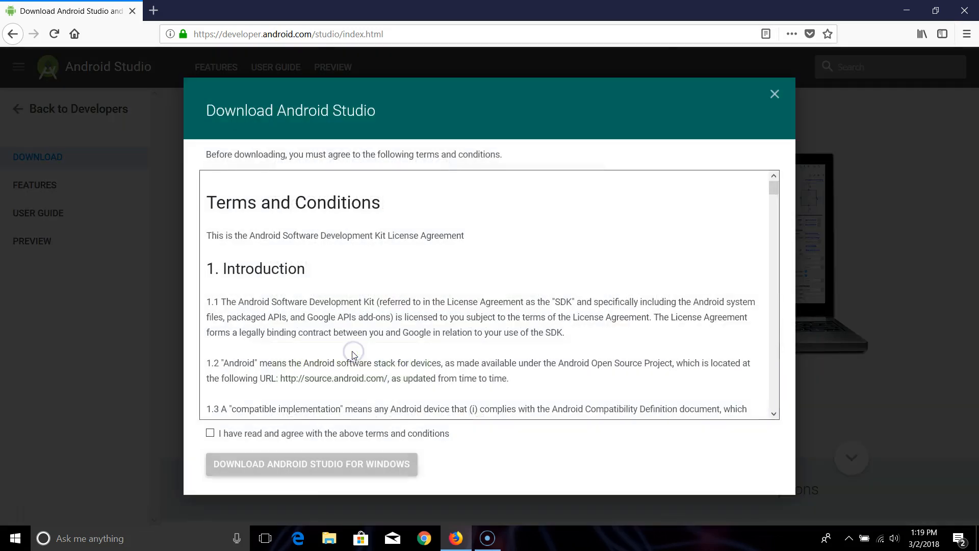
{"action": "scroll", "coordinate": [428, 263], "scroll_direction": "down", "scroll_amount": 15}
{"action": "scroll", "coordinate": [439, 284], "scroll_direction": "down", "scroll_amount": 20}
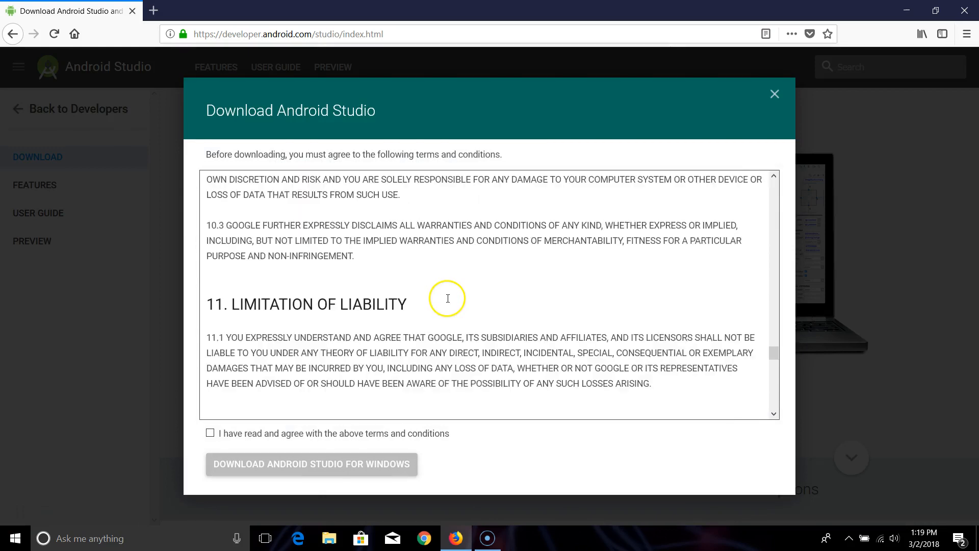
{"action": "scroll", "coordinate": [448, 298], "scroll_direction": "down", "scroll_amount": 5}
{"action": "left_click", "coordinate": [210, 433]}
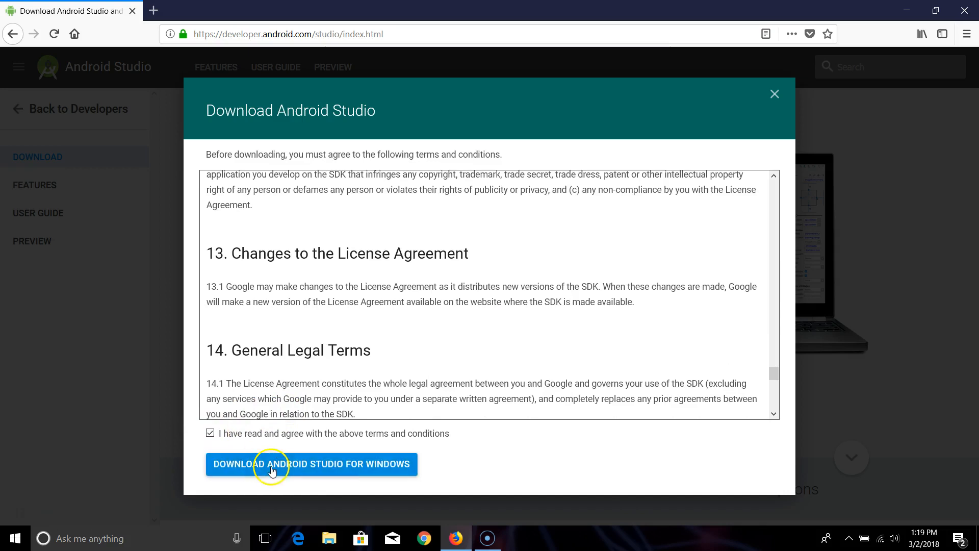
{"action": "left_click", "coordinate": [272, 470]}
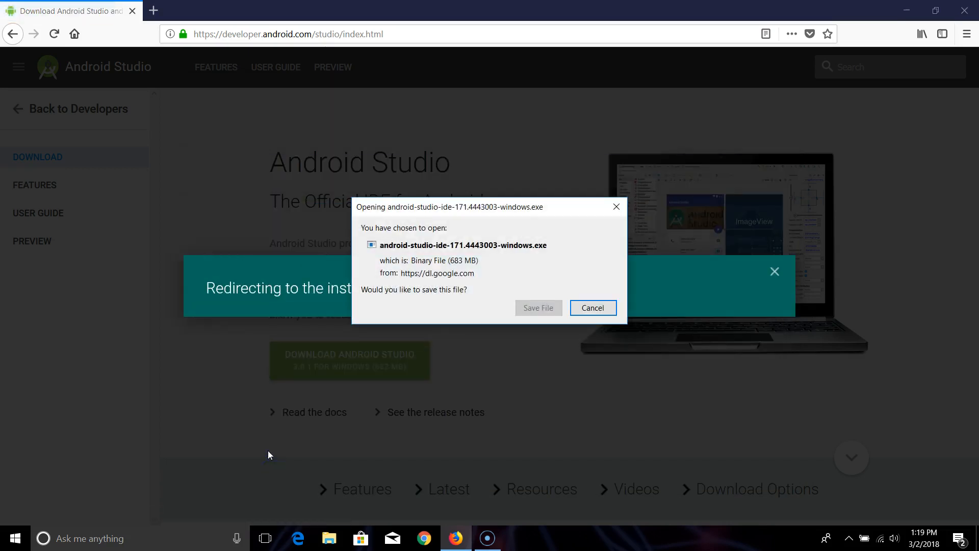
{"action": "left_click", "coordinate": [531, 311]}
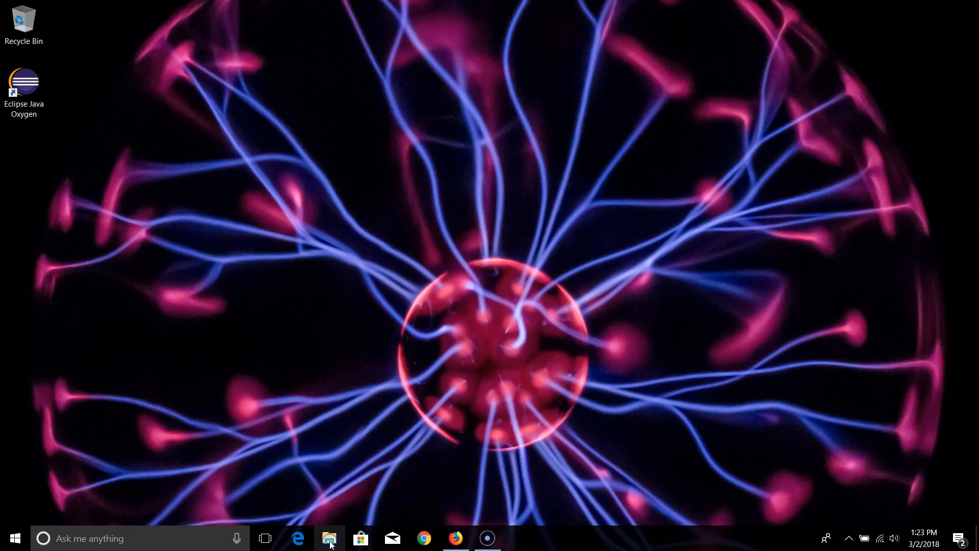
Open the Downloads folder in File Explorer and run the android-studio-ide-171.4443003-windows installer
{"action": "left_click", "coordinate": [330, 541]}
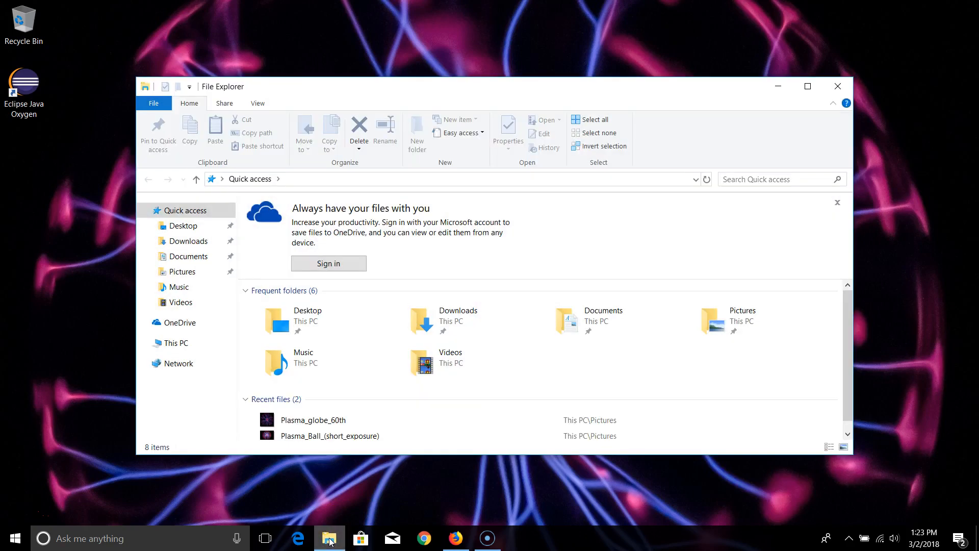
{"action": "left_click", "coordinate": [456, 325]}
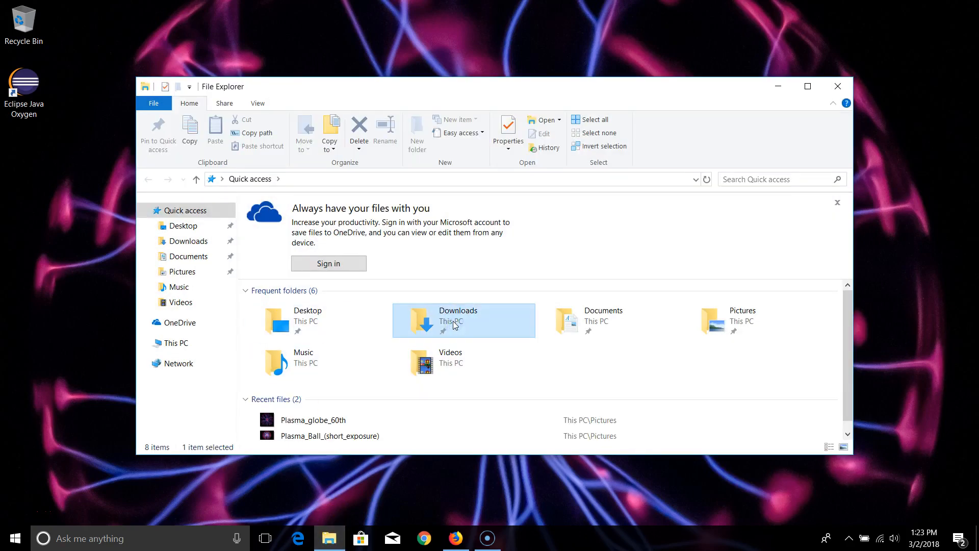
{"action": "double_click", "coordinate": [416, 327]}
{"action": "left_click", "coordinate": [273, 233]}
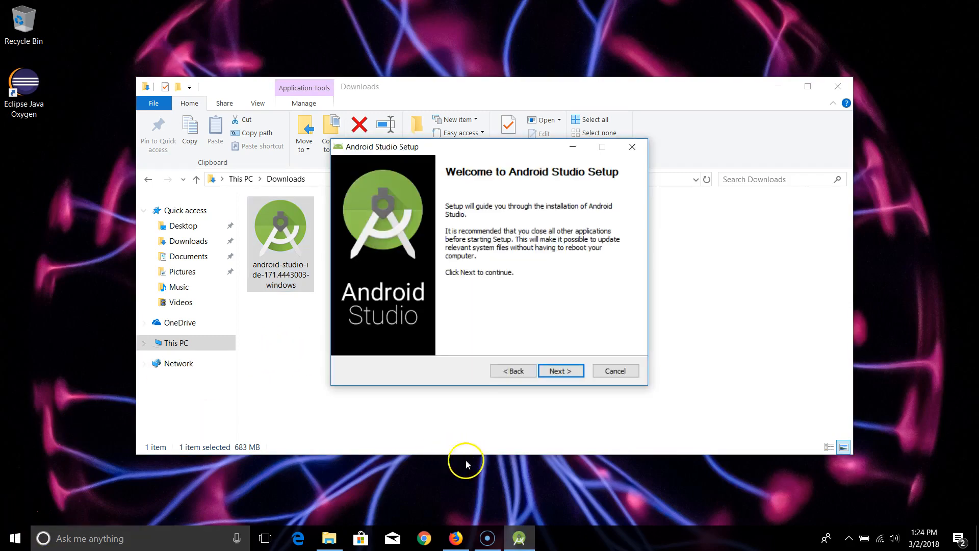
Install Android Studio with the Android Virtual Device component, the default location and the Android Studio Start Menu folder
{"action": "left_click", "coordinate": [561, 371]}
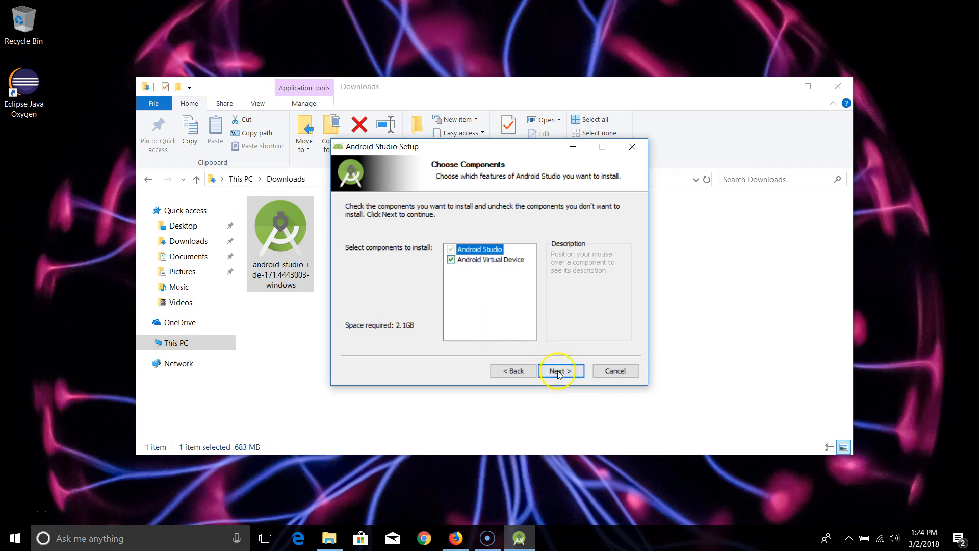
{"action": "left_click", "coordinate": [557, 371]}
{"action": "left_click", "coordinate": [559, 371]}
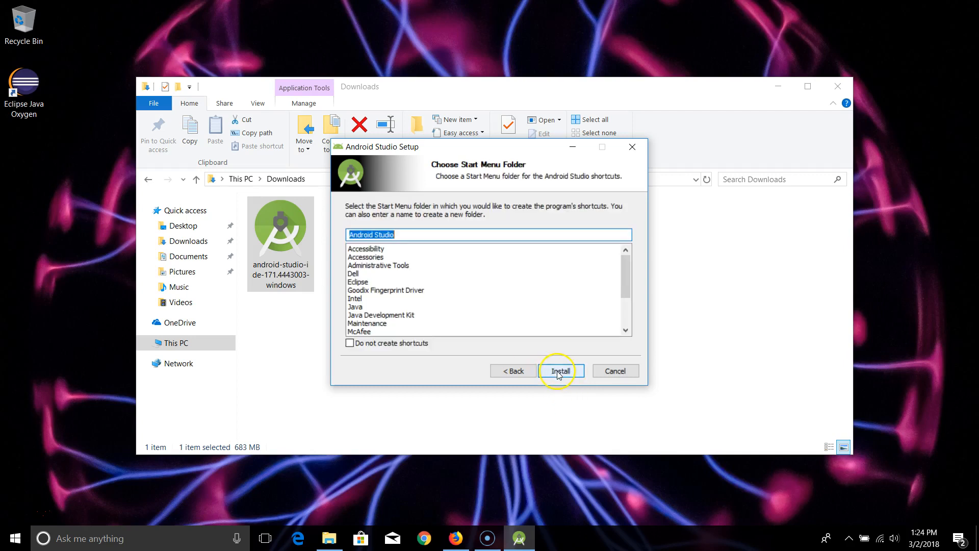
{"action": "left_click", "coordinate": [560, 375]}
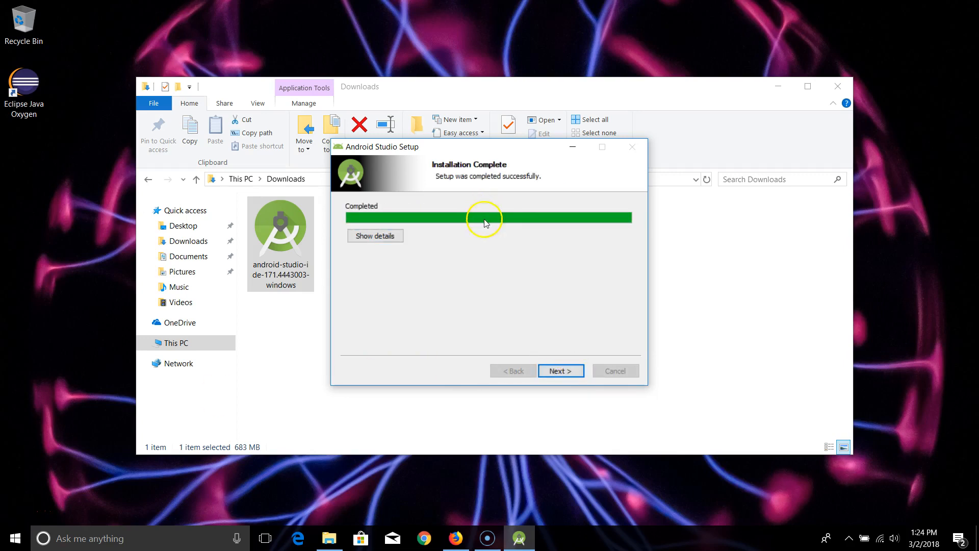
Finish the installer with Start Android Studio enabled and complete the first launch without importing settings
{"action": "left_click", "coordinate": [553, 371]}
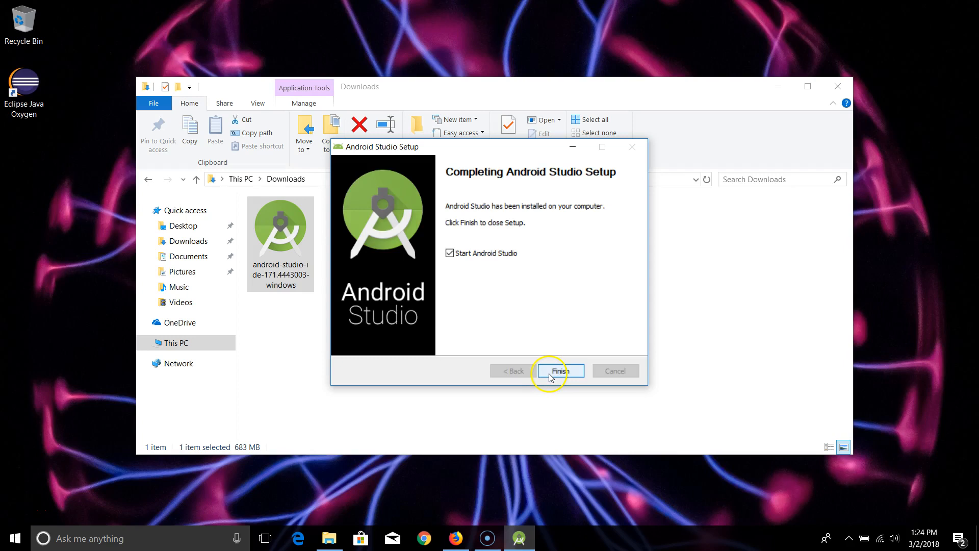
{"action": "left_click", "coordinate": [449, 253]}
{"action": "left_click", "coordinate": [561, 371]}
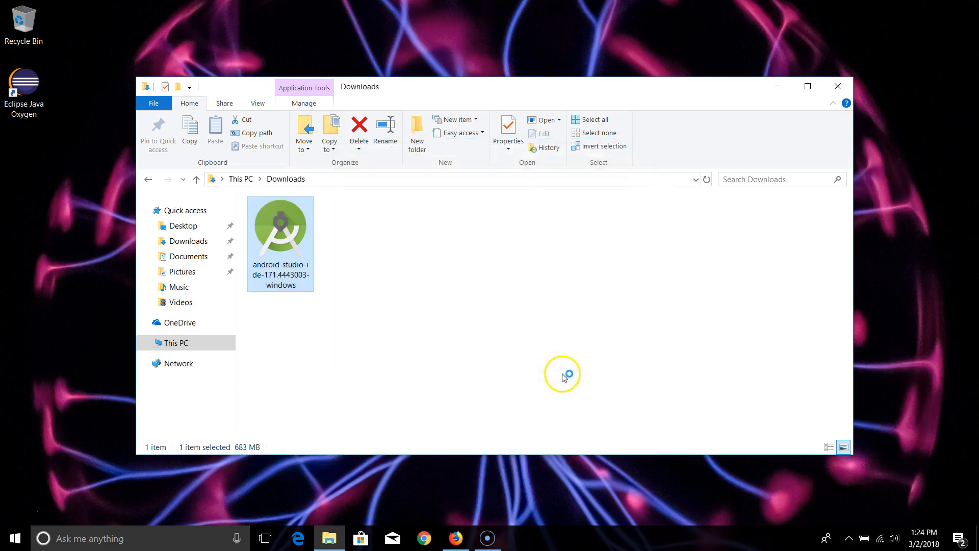
{"action": "left_click", "coordinate": [834, 90]}
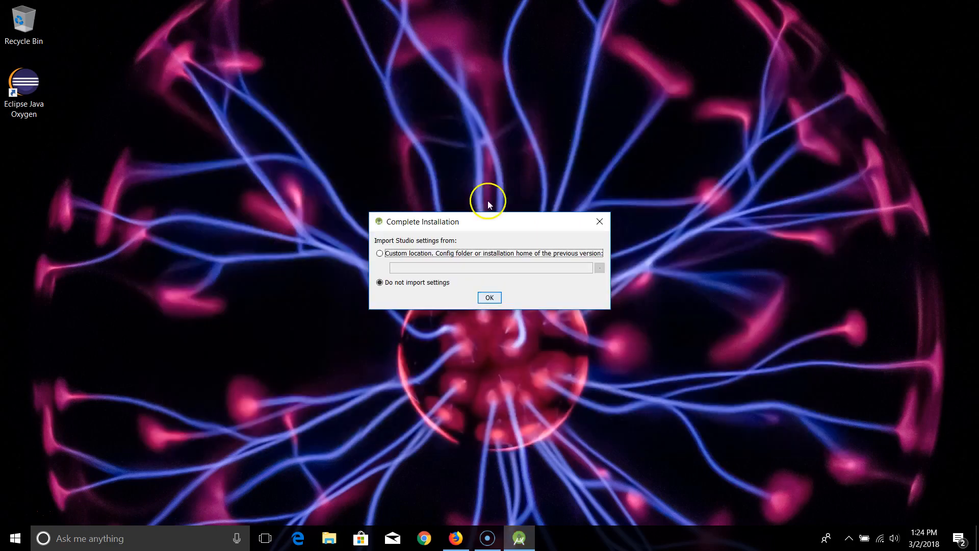
{"action": "left_click", "coordinate": [489, 299]}
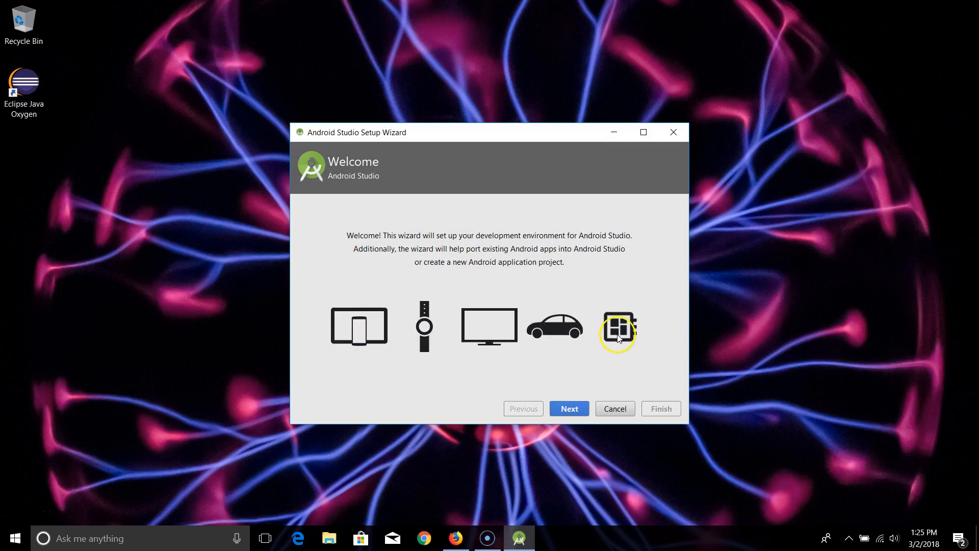
Complete the Android Studio Setup Wizard with the Standard install type and the IntelliJ theme, downloading the listed SDK components
{"action": "left_click", "coordinate": [571, 411]}
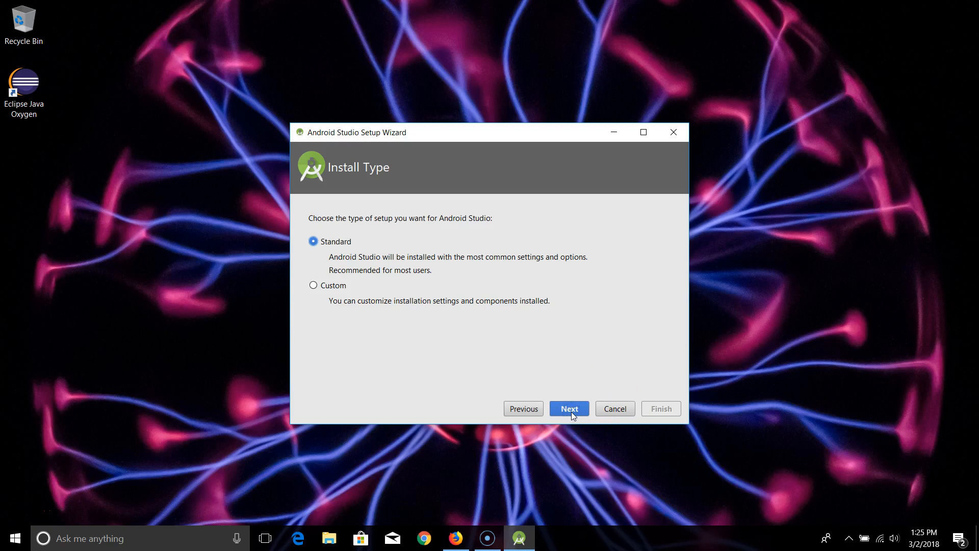
{"action": "left_click", "coordinate": [571, 411]}
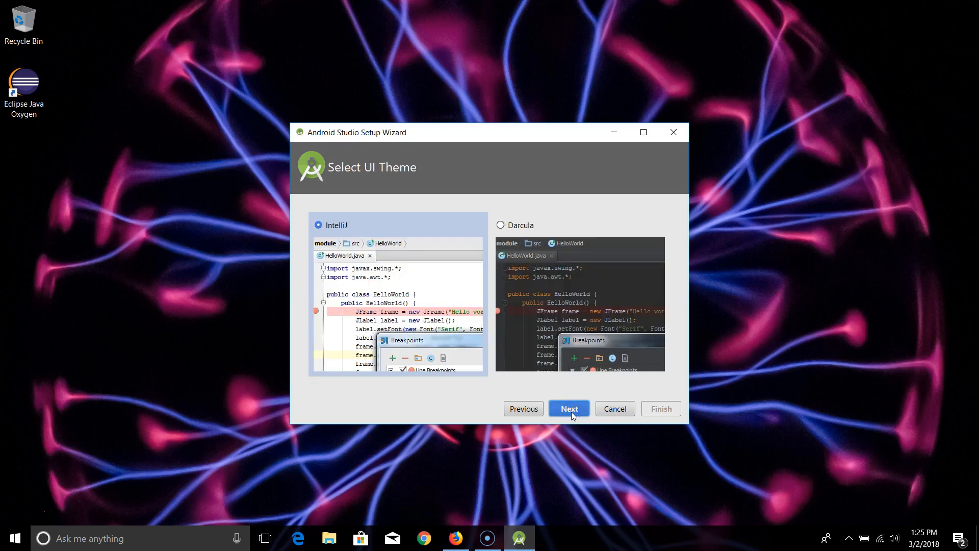
{"action": "left_click", "coordinate": [571, 412]}
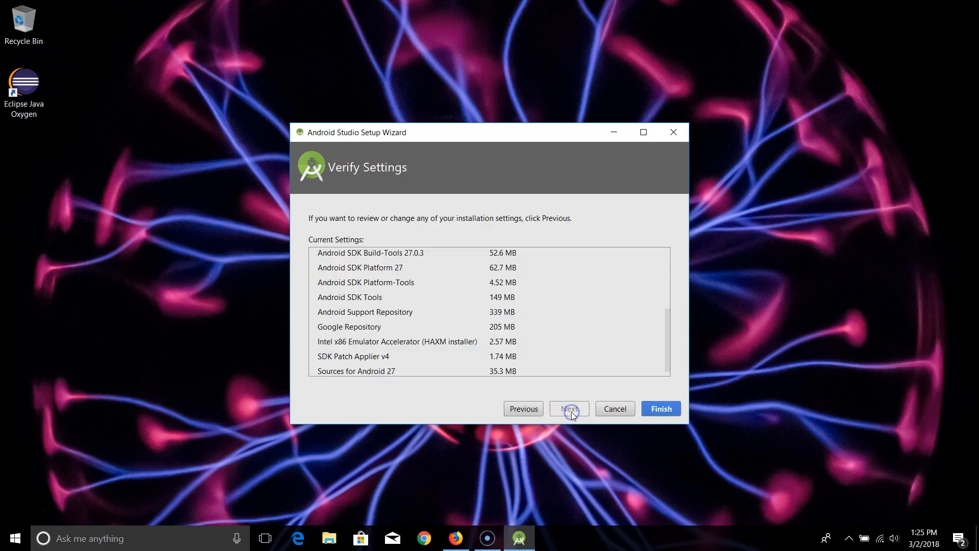
{"action": "left_click", "coordinate": [660, 409]}
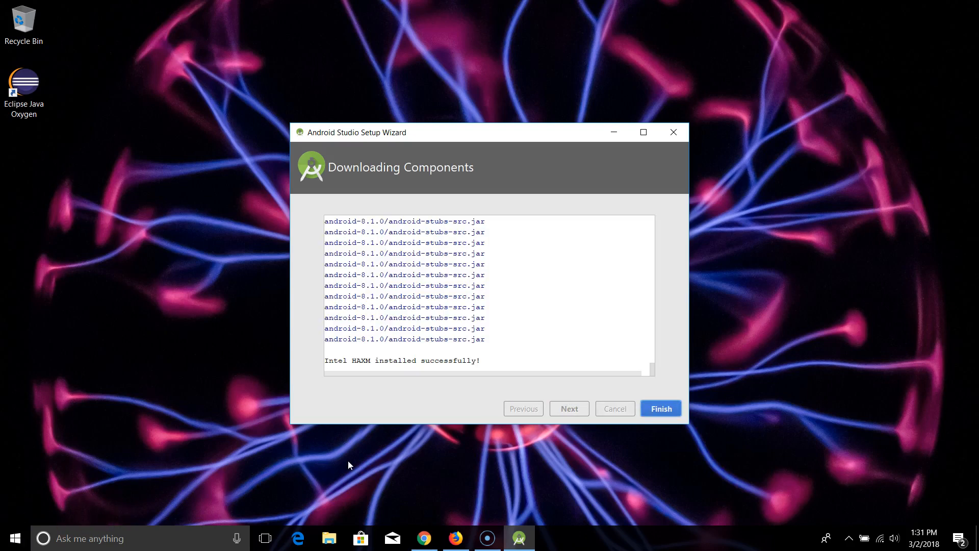
{"action": "left_click", "coordinate": [665, 409]}
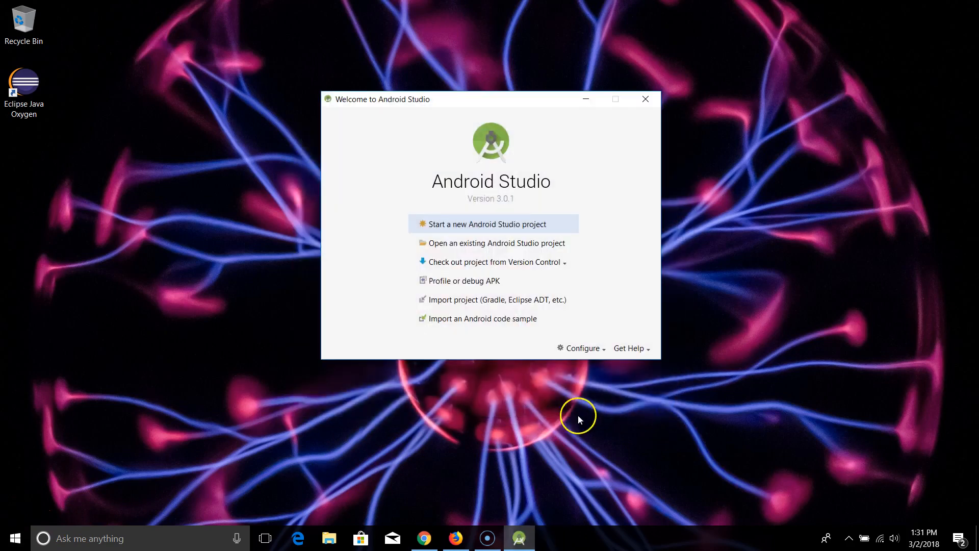
Start a new project named My Application for Phone and Tablet with minimum SDK API 15: Android 4.0.3 (IceCreamSandwich)
{"action": "left_click", "coordinate": [465, 231]}
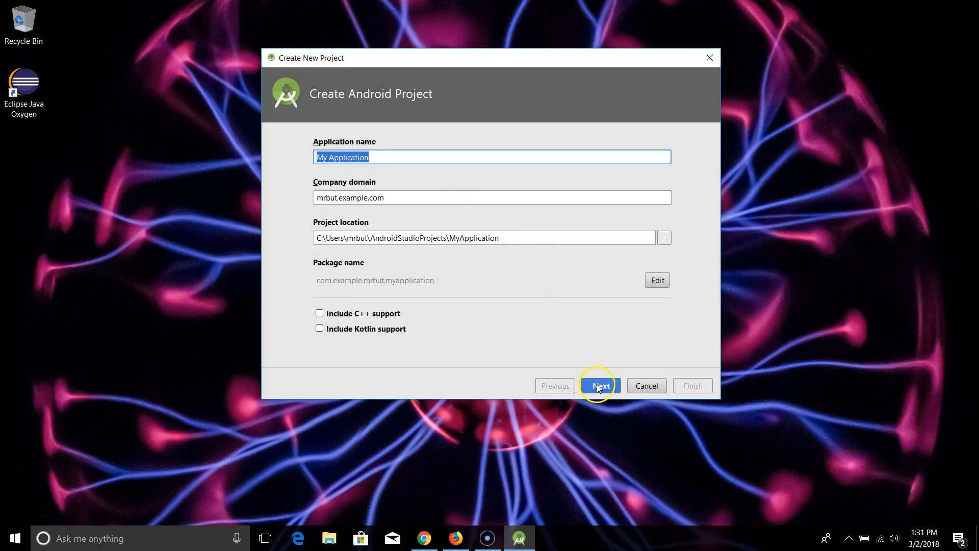
{"action": "left_click_drag", "start_coordinate": [390, 57], "coordinate": [351, 59]}
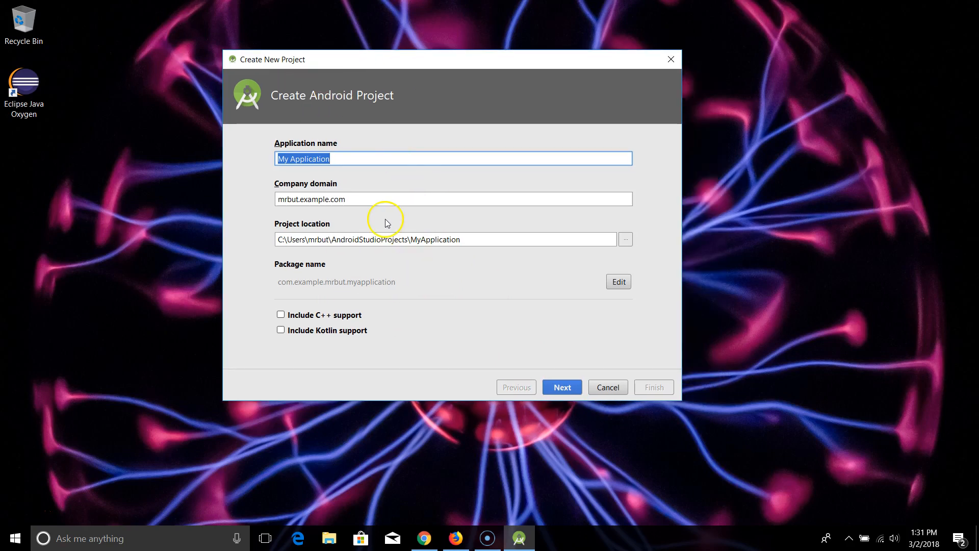
{"action": "left_click", "coordinate": [557, 387]}
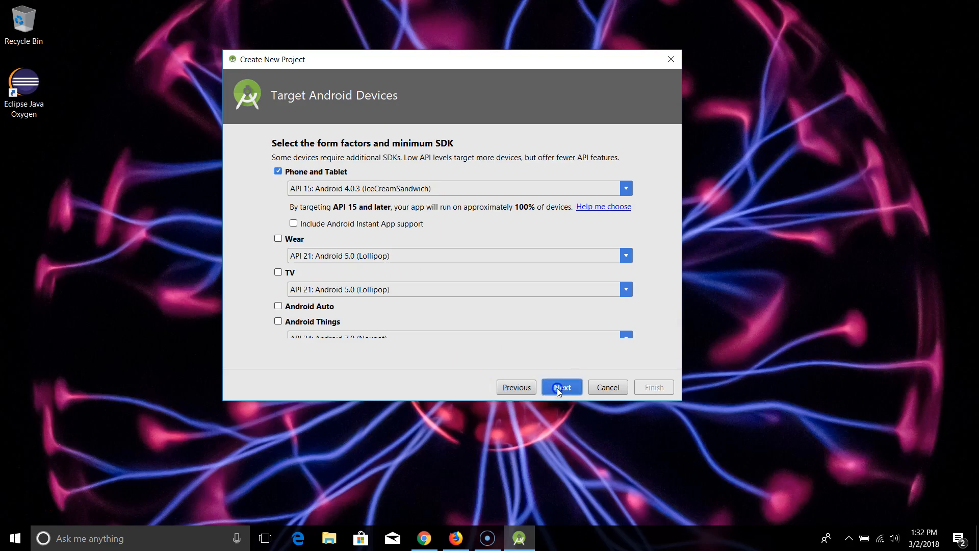
{"action": "left_click", "coordinate": [557, 387]}
Add an Empty Activity named MainActivity with the layout activity_main and finish creating the project
{"action": "left_click", "coordinate": [620, 195]}
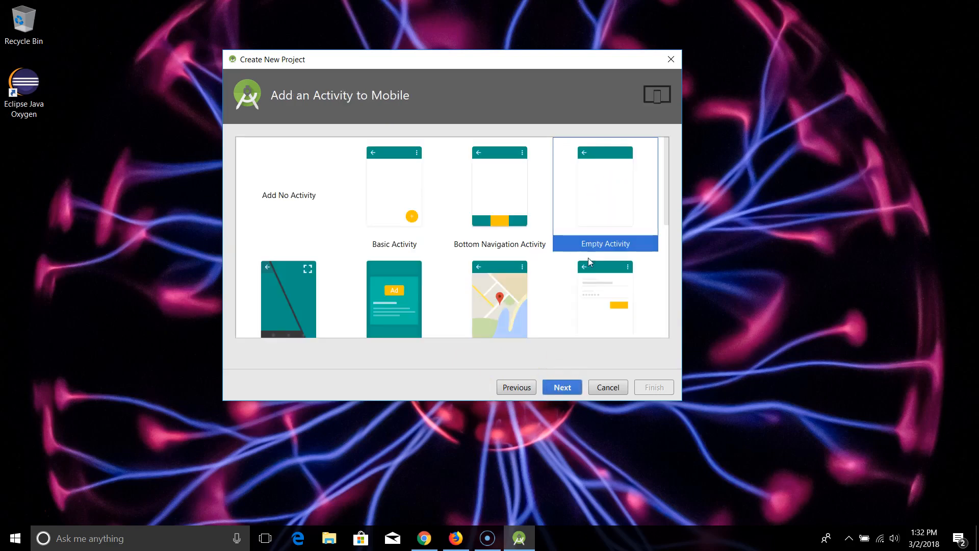
{"action": "left_click", "coordinate": [560, 386]}
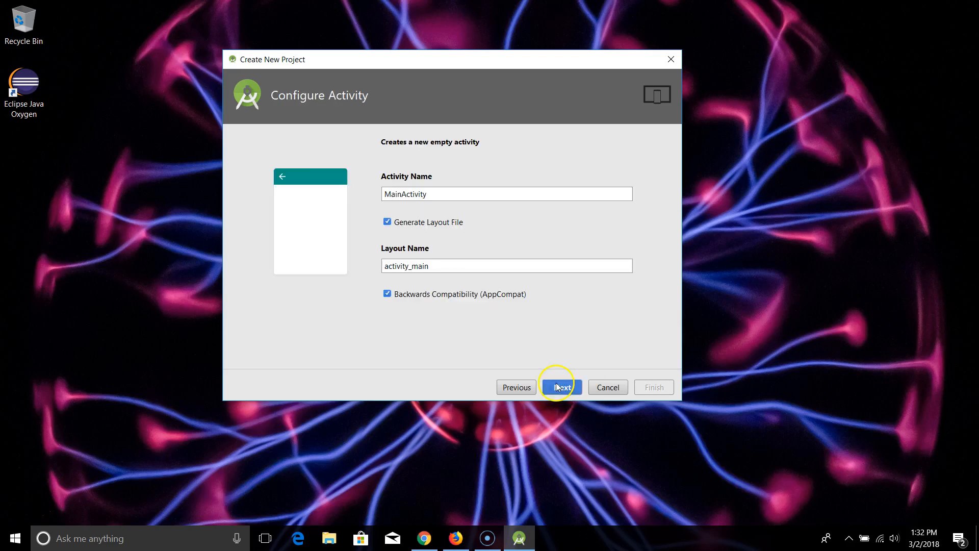
{"action": "left_click", "coordinate": [560, 387]}
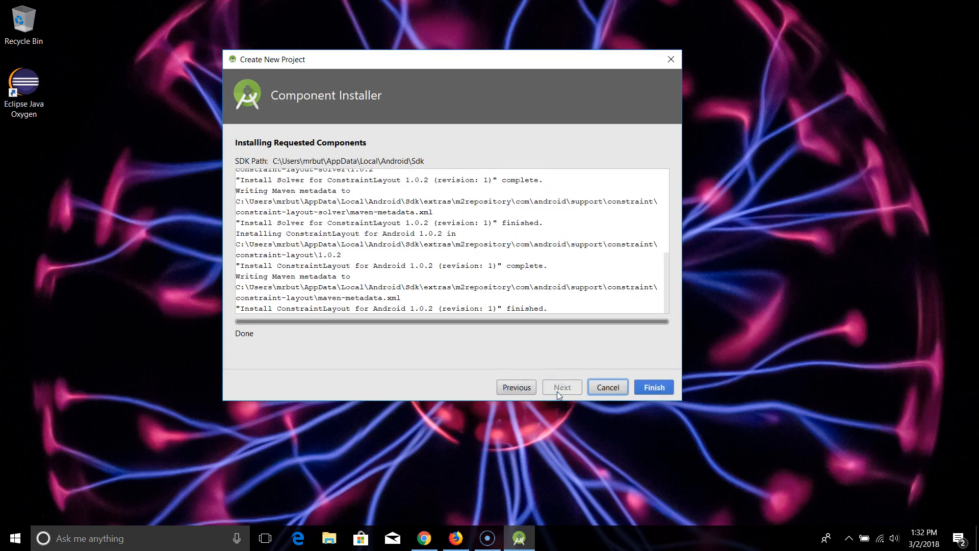
{"action": "left_click", "coordinate": [661, 389]}
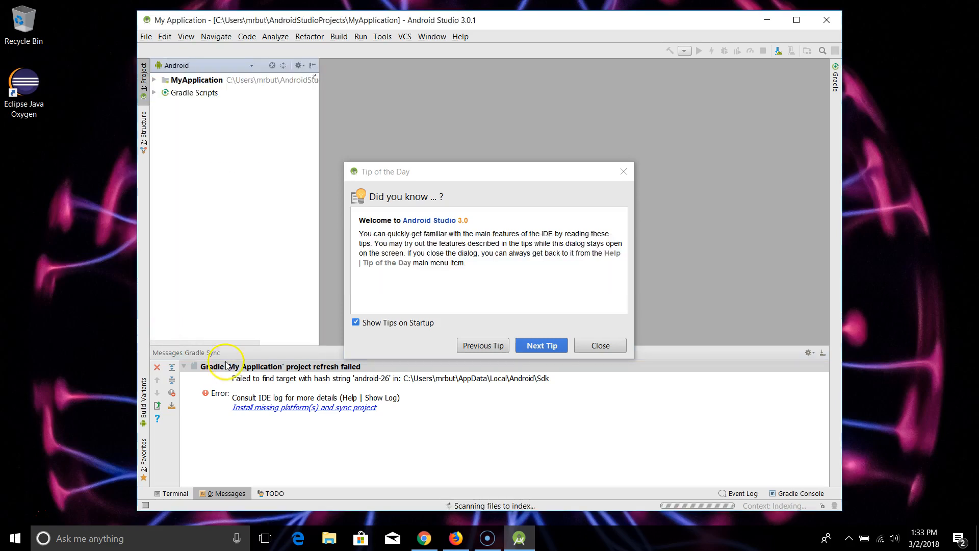
Close the Tip of the Day dialog and maximize the My Application project window
{"action": "left_click", "coordinate": [422, 381]}
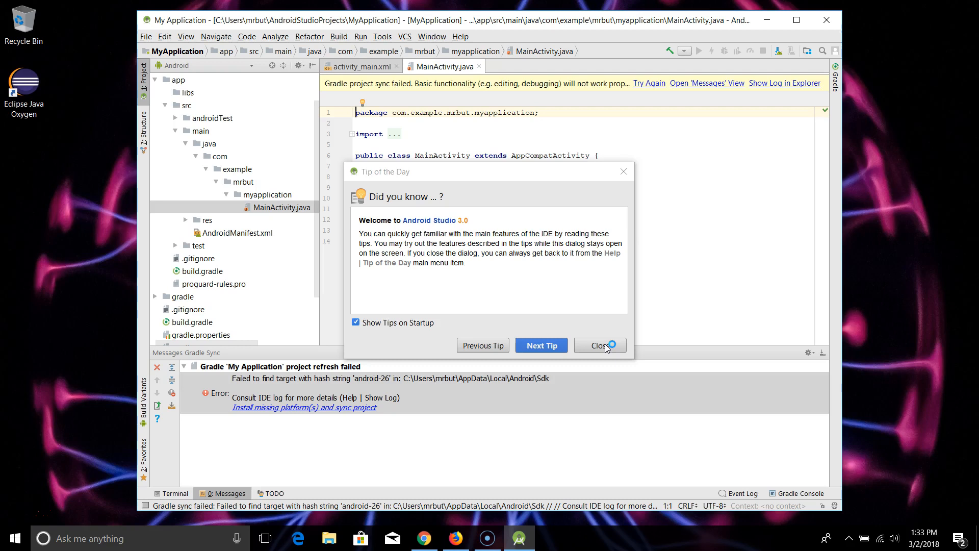
{"action": "left_click", "coordinate": [600, 346]}
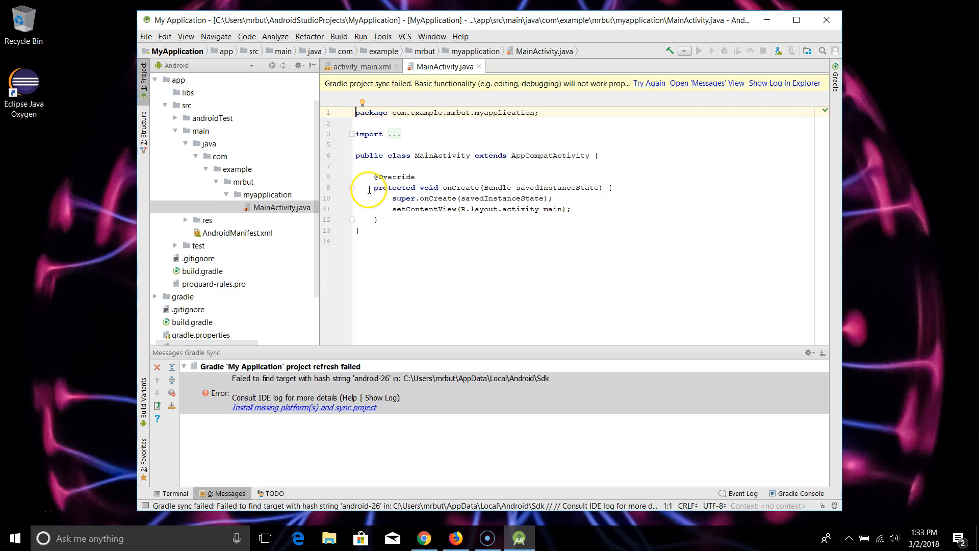
{"action": "left_click", "coordinate": [807, 19]}
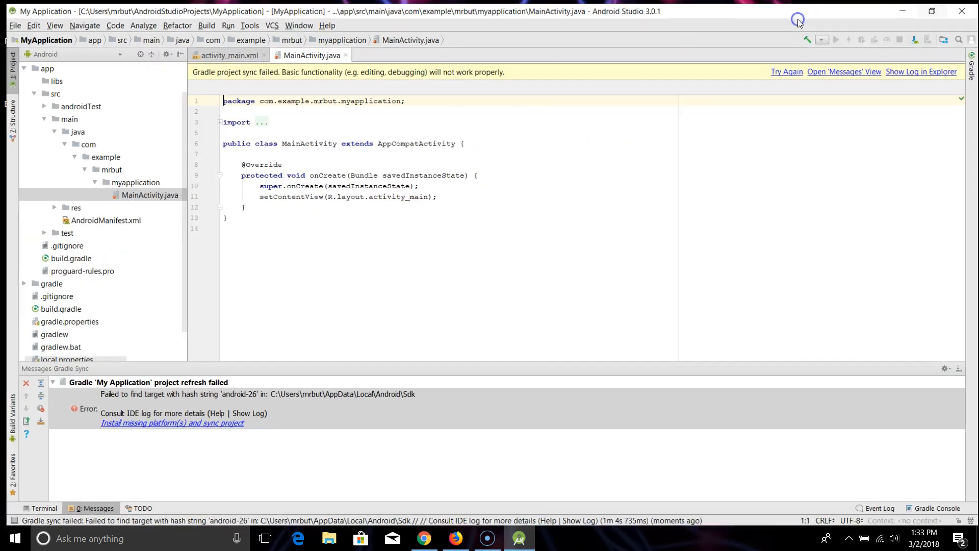